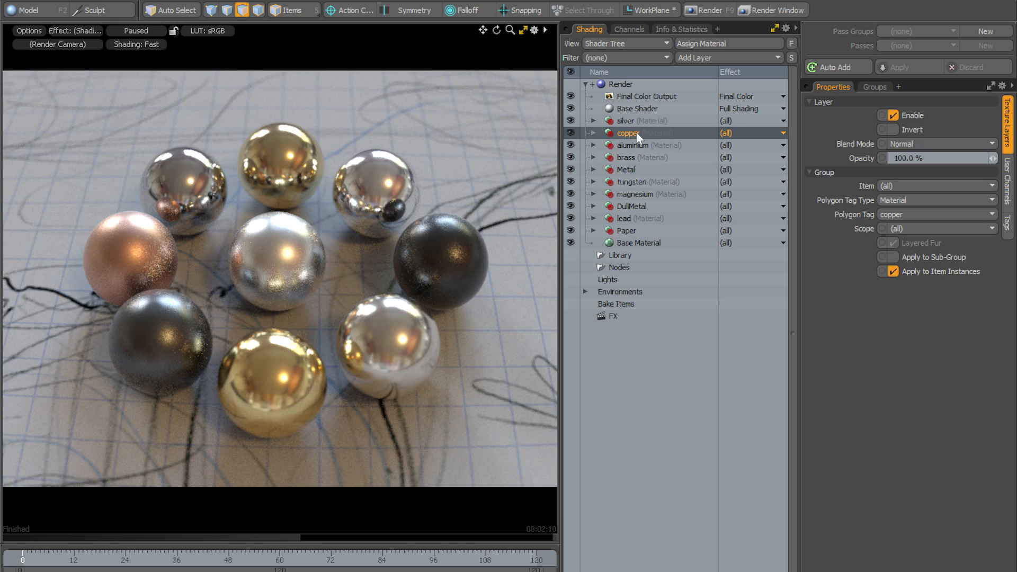
- Try moving the whole copper material group from the render branch into the Library, and undo the move
{"action": "left_click_drag", "start_coordinate": [637, 132], "coordinate": [619, 259]}
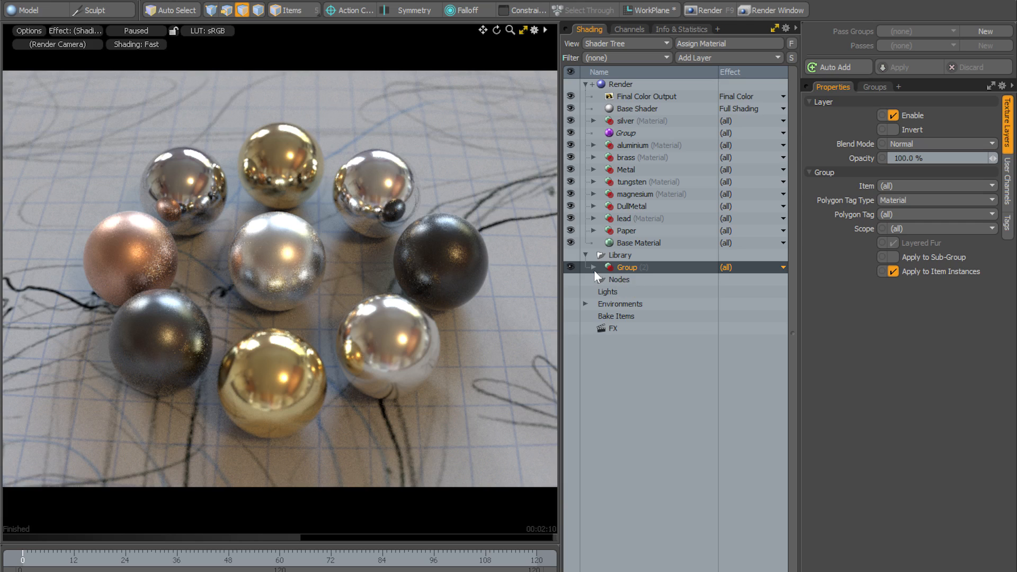
{"action": "key", "text": "ctrl+z"}
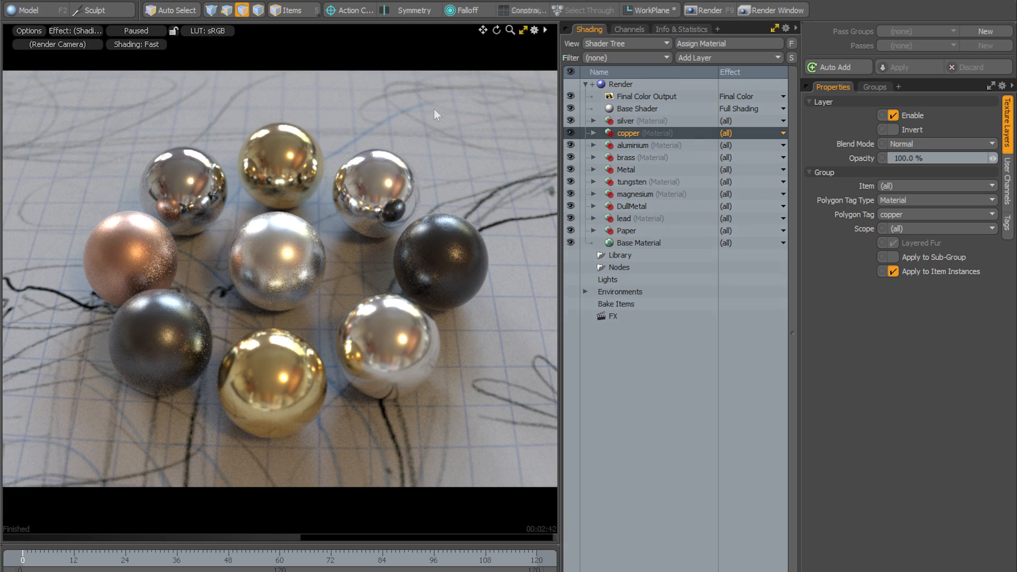
- Nest the copper material's Material layer in a new group named copper and move that inner group into the Library
{"action": "left_click", "coordinate": [593, 133]}
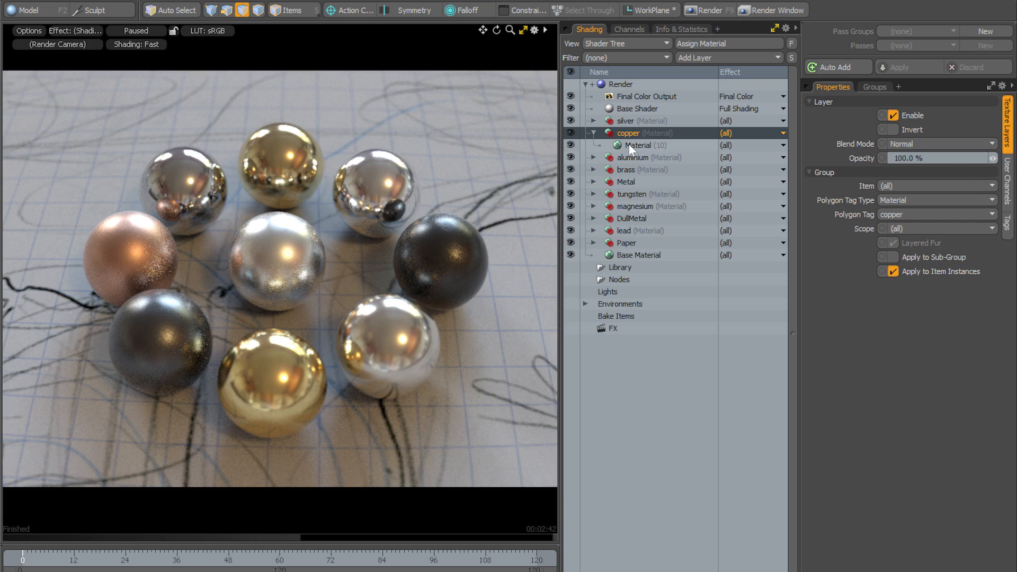
{"action": "left_click", "coordinate": [628, 144]}
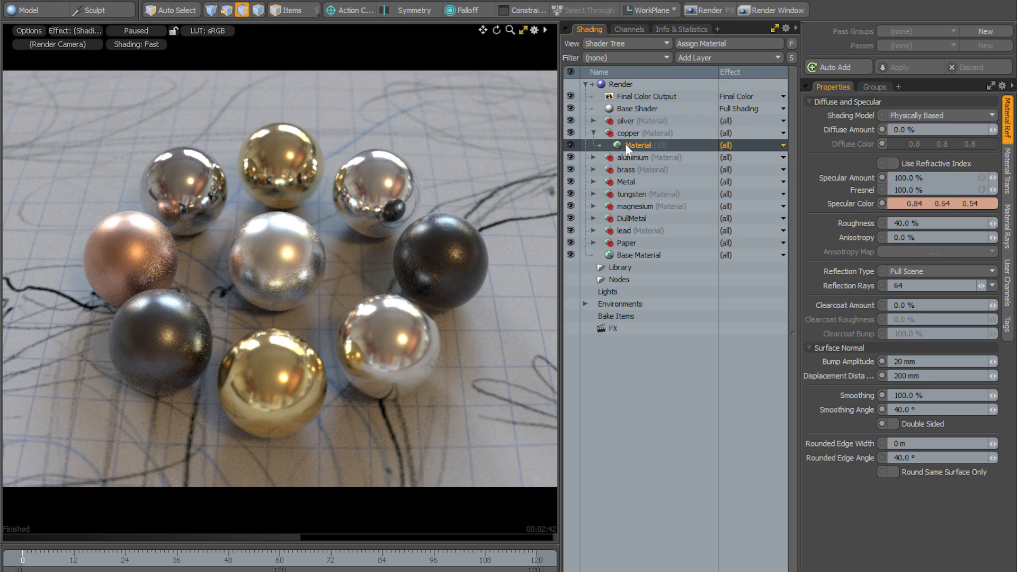
{"action": "key", "text": "ctrl+g"}
{"action": "double_click", "coordinate": [634, 144]}
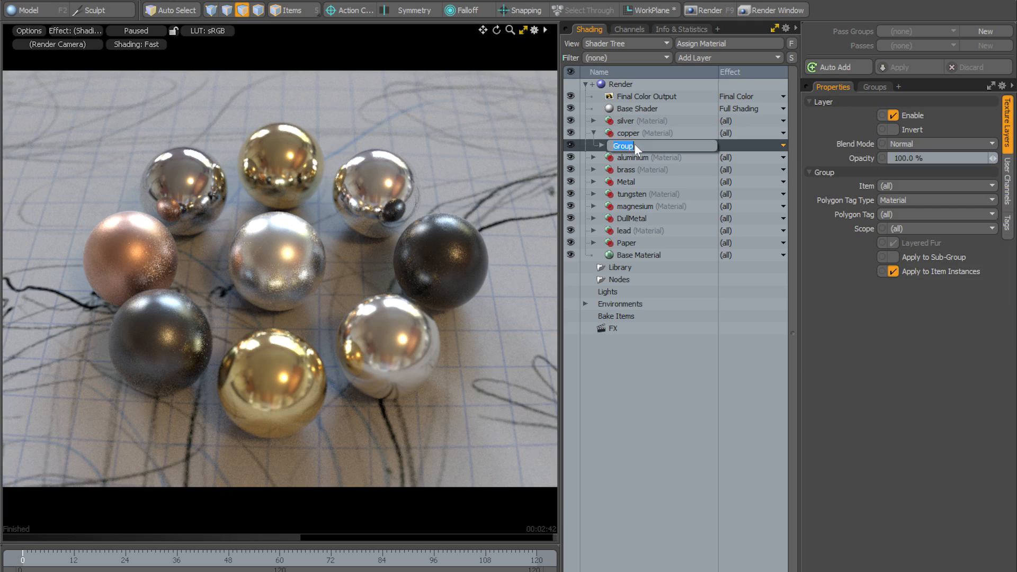
{"action": "type", "text": "copper"}
{"action": "key", "text": "Return"}
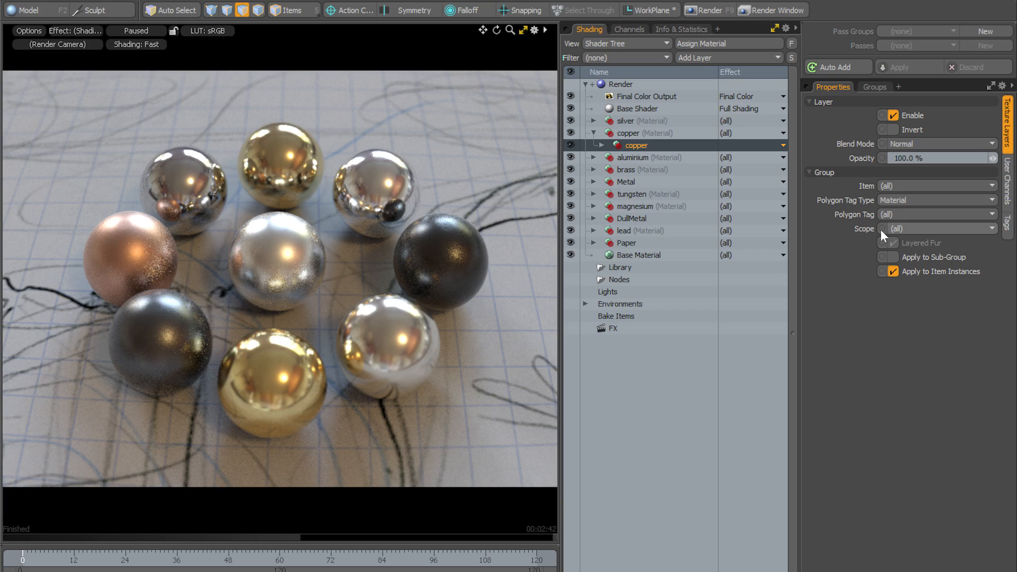
{"action": "left_click_drag", "start_coordinate": [641, 148], "coordinate": [637, 266]}
{"action": "left_click", "coordinate": [637, 266]}
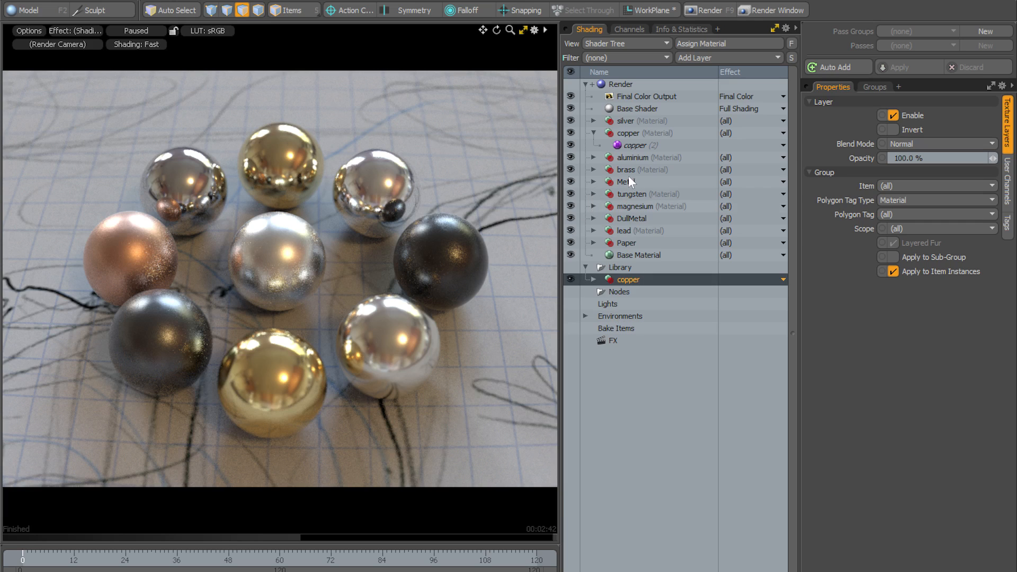
- Place an instance of the Library's copper group above the Material layer in the Metal group and resume the preview render
{"action": "left_click", "coordinate": [593, 182]}
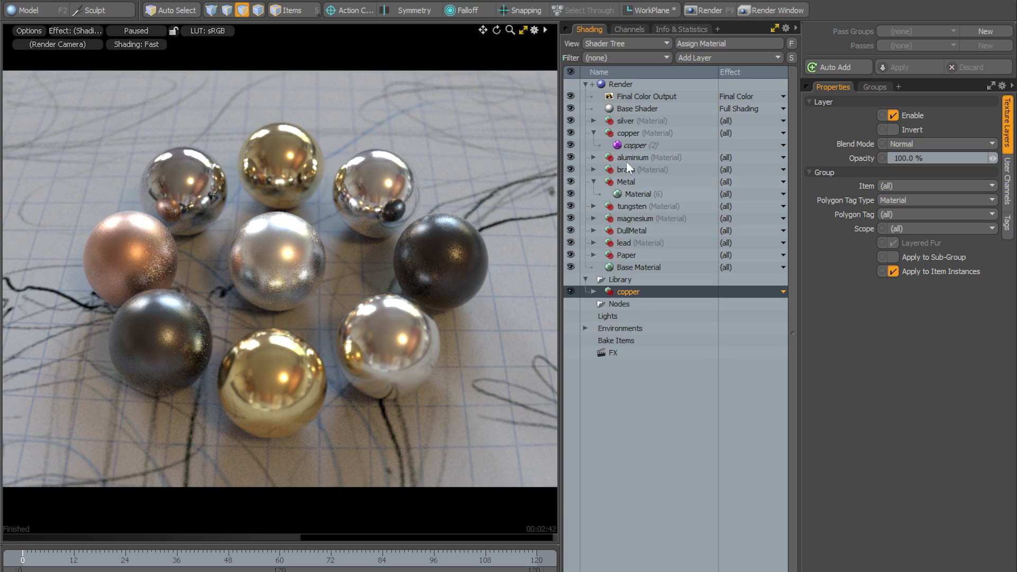
{"action": "left_click_drag", "start_coordinate": [631, 291], "coordinate": [630, 193]}
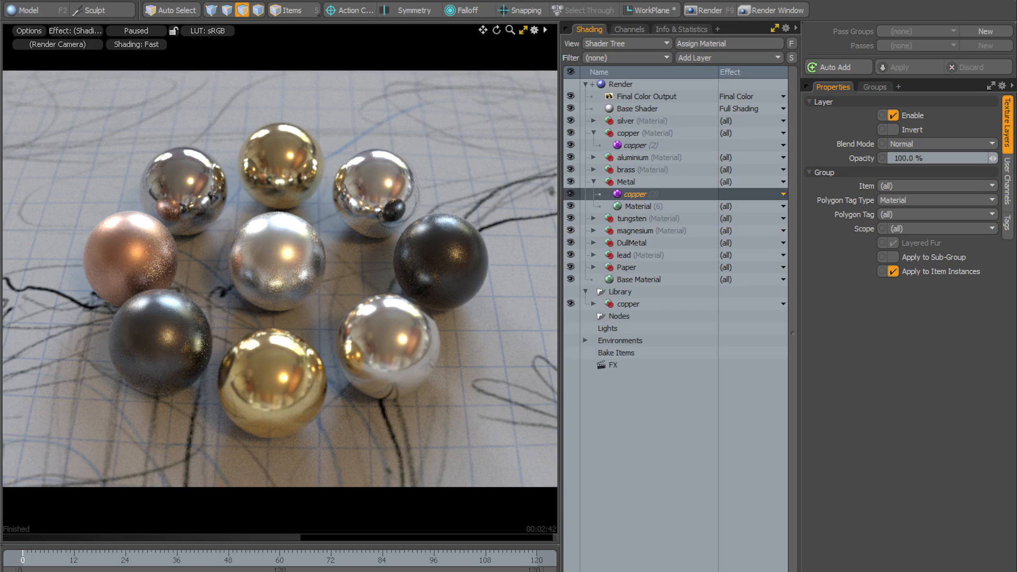
{"action": "left_click", "coordinate": [128, 31]}
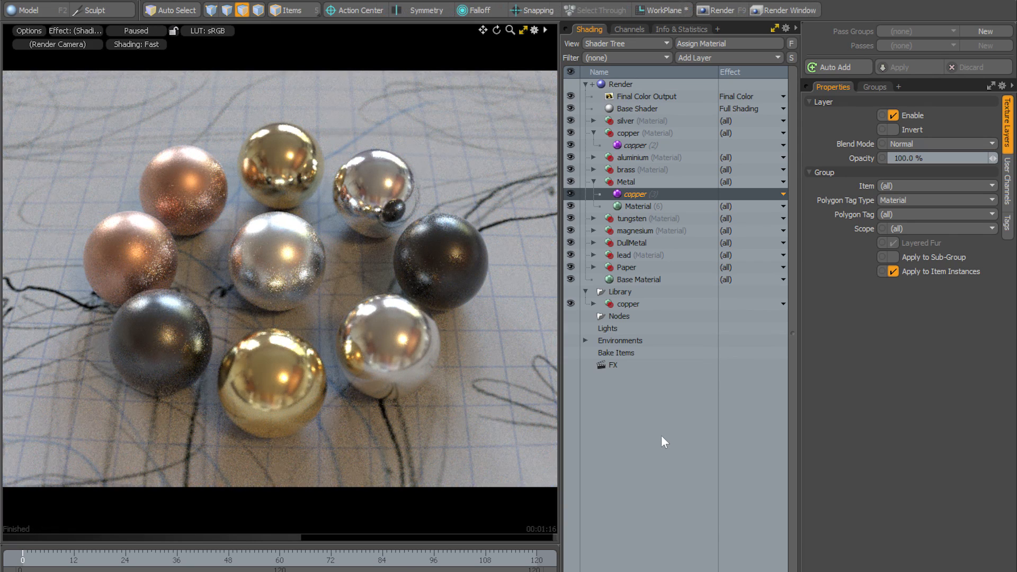
- Add a new group containing a Material layer to the Library and name the group cobalt
{"action": "left_click", "coordinate": [631, 294]}
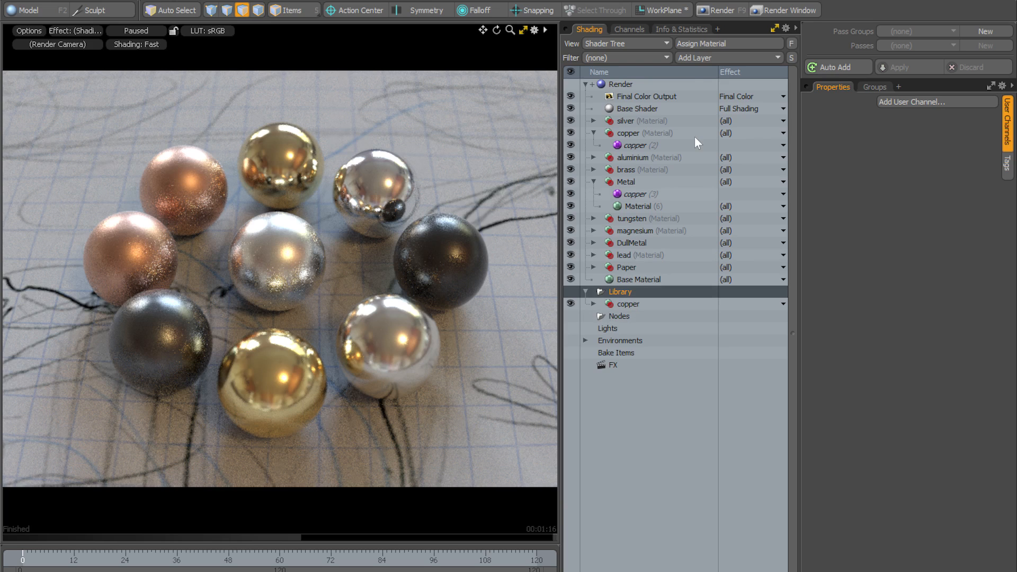
{"action": "left_click", "coordinate": [691, 59]}
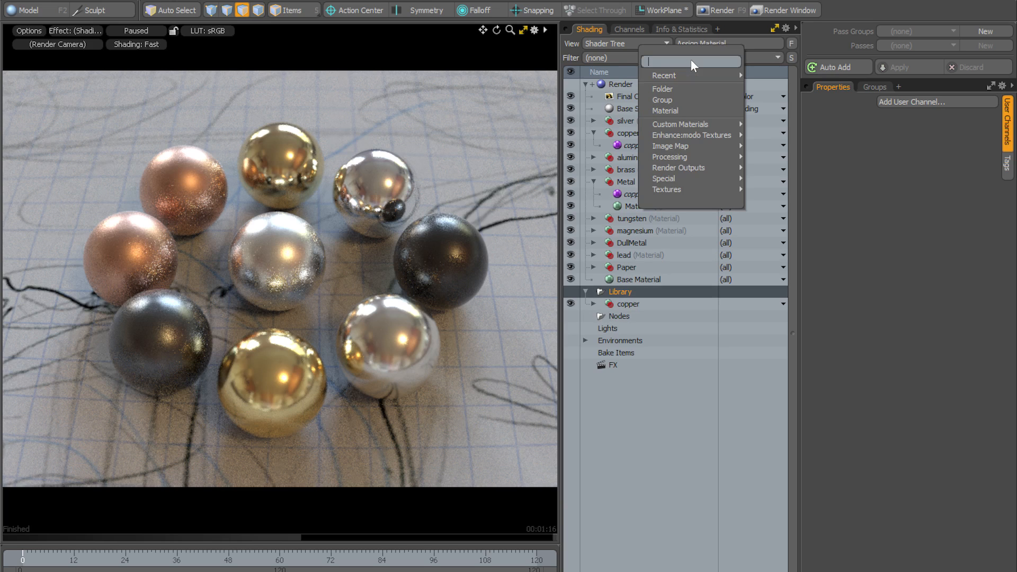
{"action": "left_click", "coordinate": [683, 98]}
{"action": "left_click", "coordinate": [690, 59]}
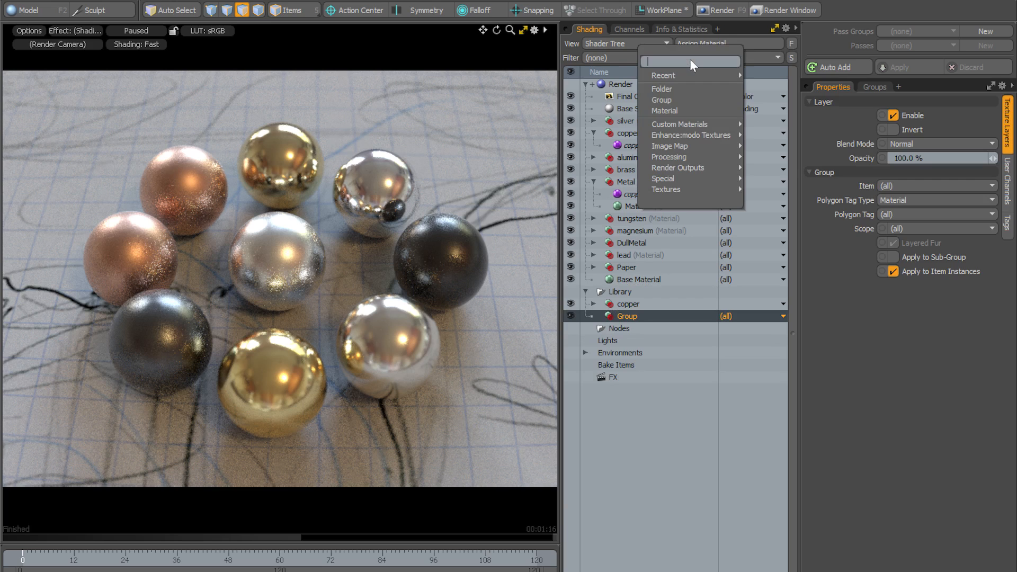
{"action": "left_click", "coordinate": [680, 111]}
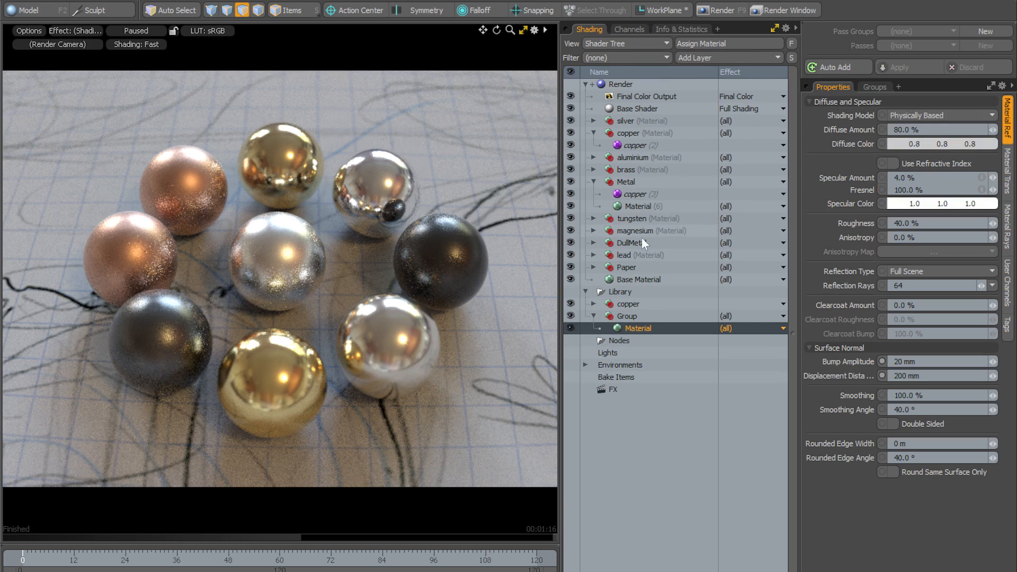
{"action": "left_click", "coordinate": [626, 315]}
{"action": "left_click", "coordinate": [628, 315]}
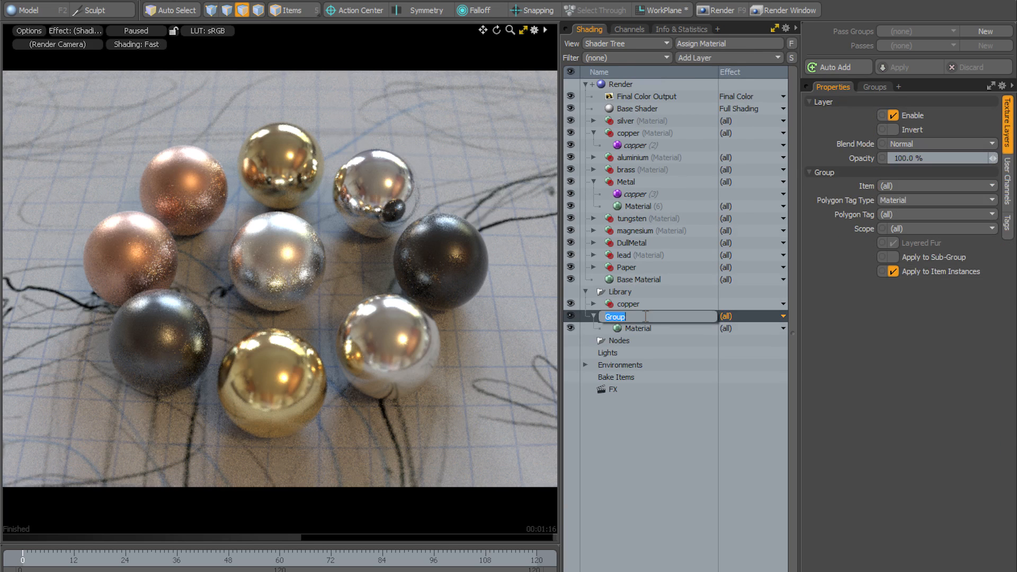
{"action": "type", "text": "cobalt"}
{"action": "key", "text": "Return"}
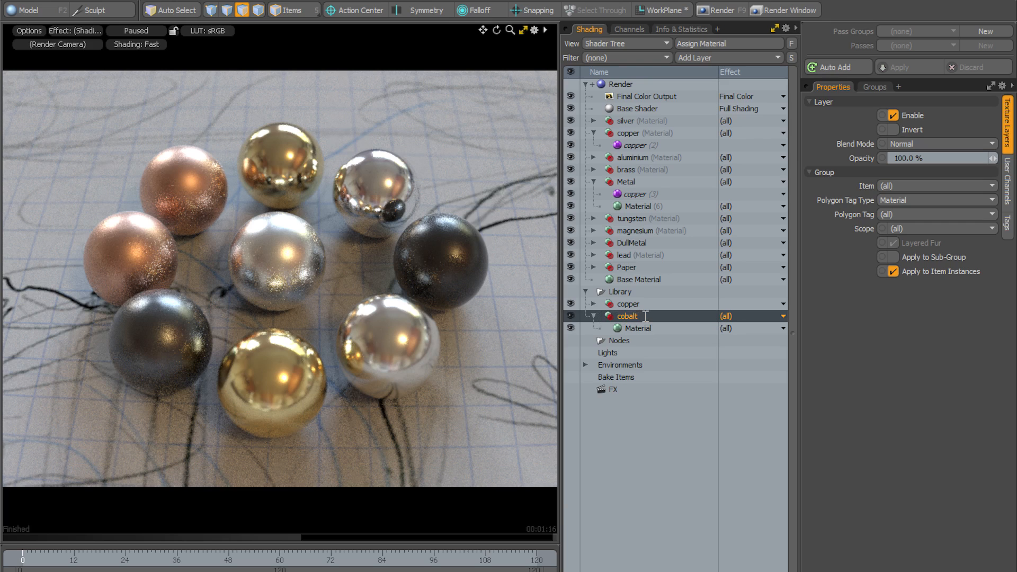
- Set the cobalt material's diffuse amount to 0% and its specular amount to 100%
{"action": "left_click", "coordinate": [642, 328]}
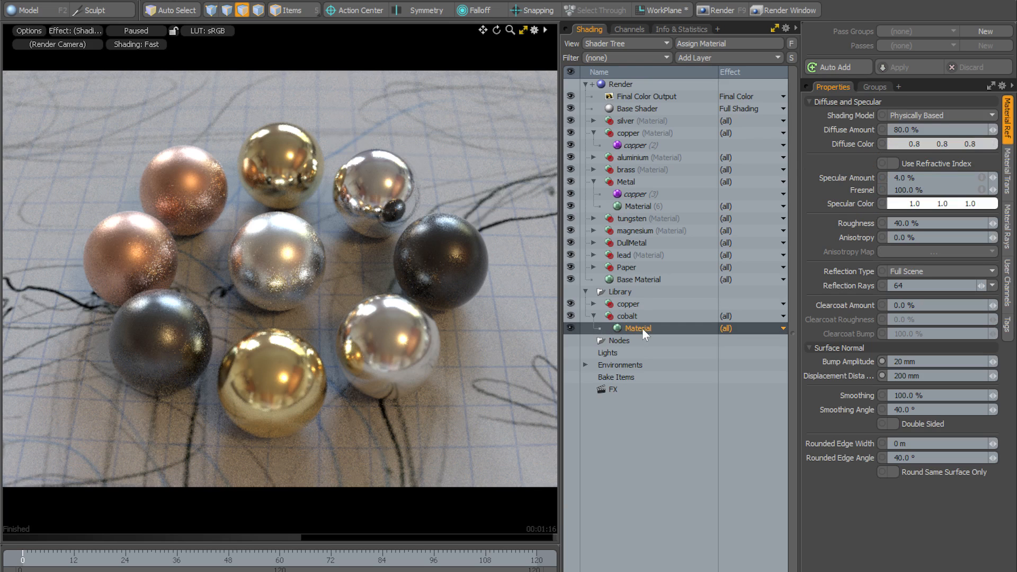
{"action": "left_click", "coordinate": [927, 129]}
{"action": "type", "text": "0"}
{"action": "key", "text": "Return"}
{"action": "left_click", "coordinate": [836, 176]}
{"action": "type", "text": "100"}
{"action": "key", "text": "Return"}
- Apply the Cobalt preset from the Metals color collection as the cobalt material's specular color
{"action": "double_click", "coordinate": [925, 208]}
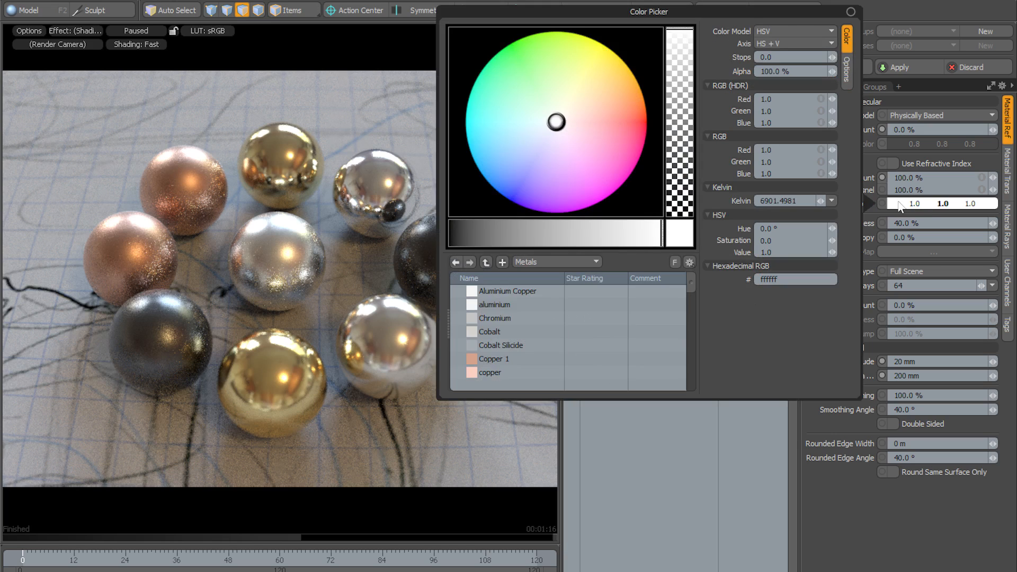
{"action": "left_click", "coordinate": [482, 331]}
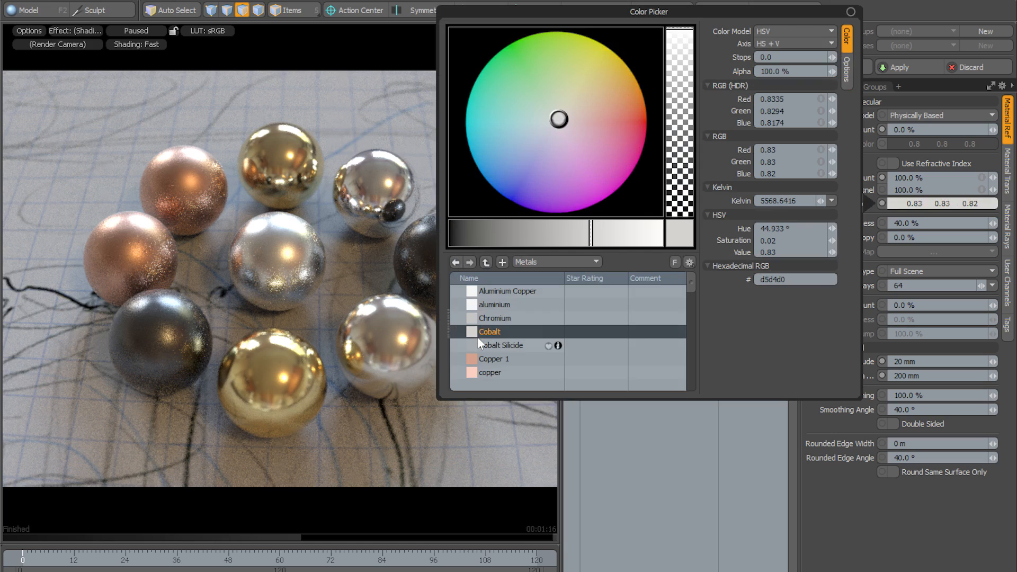
{"action": "left_click", "coordinate": [857, 495]}
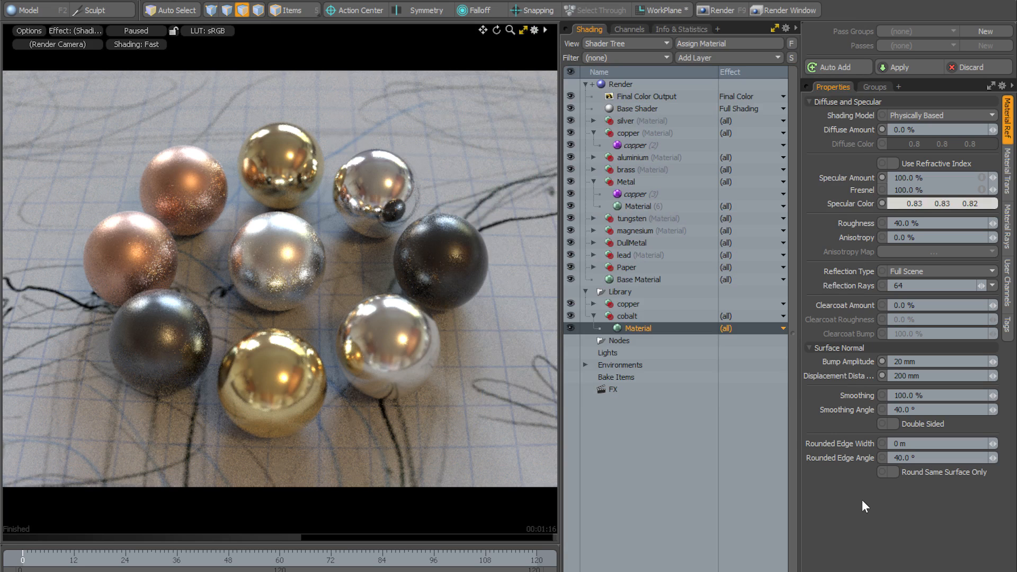
- Place an instance of the Library's cobalt group above the Material layer in the brass group and resume the preview render
{"action": "left_click", "coordinate": [635, 315]}
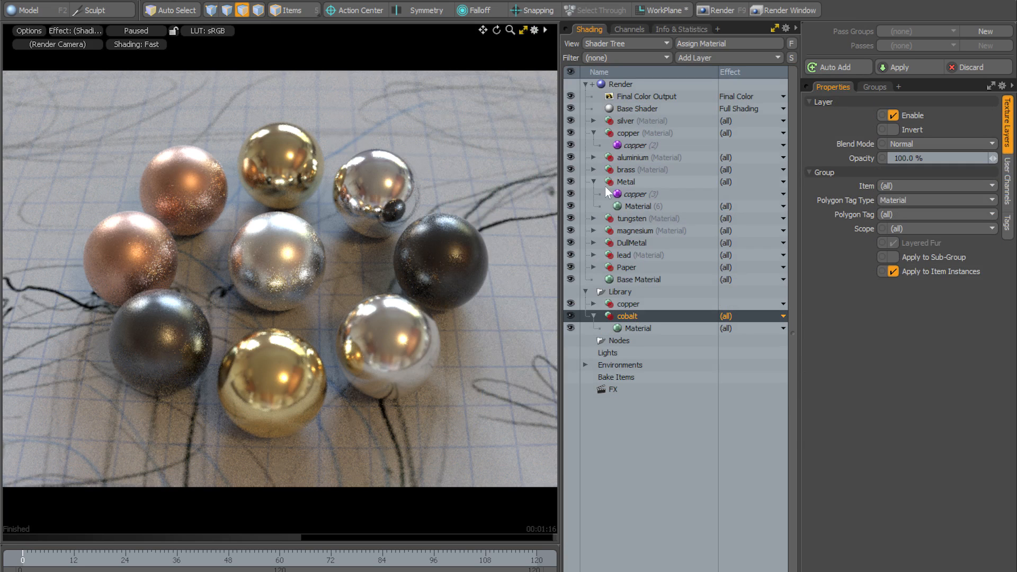
{"action": "left_click", "coordinate": [593, 168]}
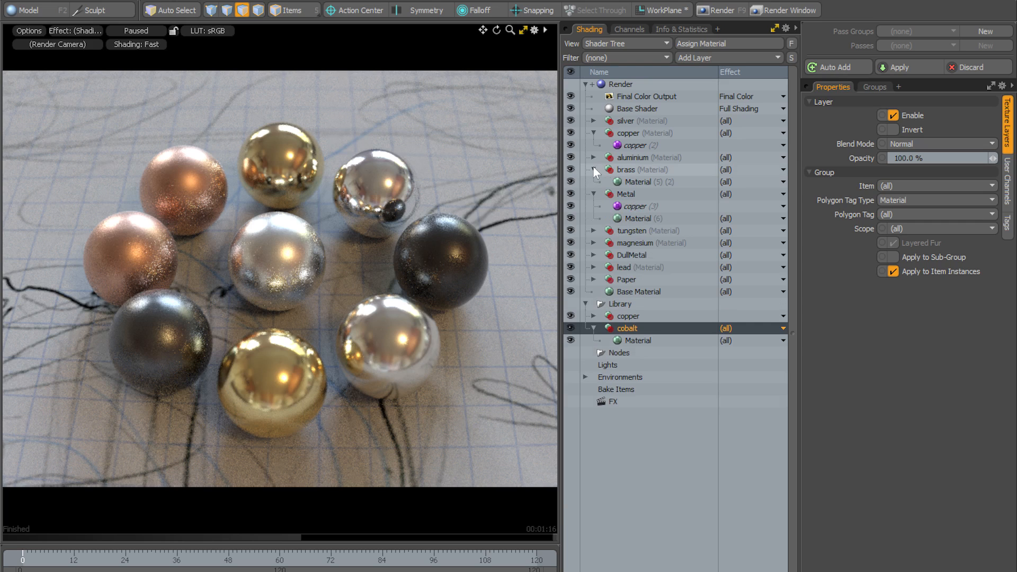
{"action": "left_click", "coordinate": [594, 328]}
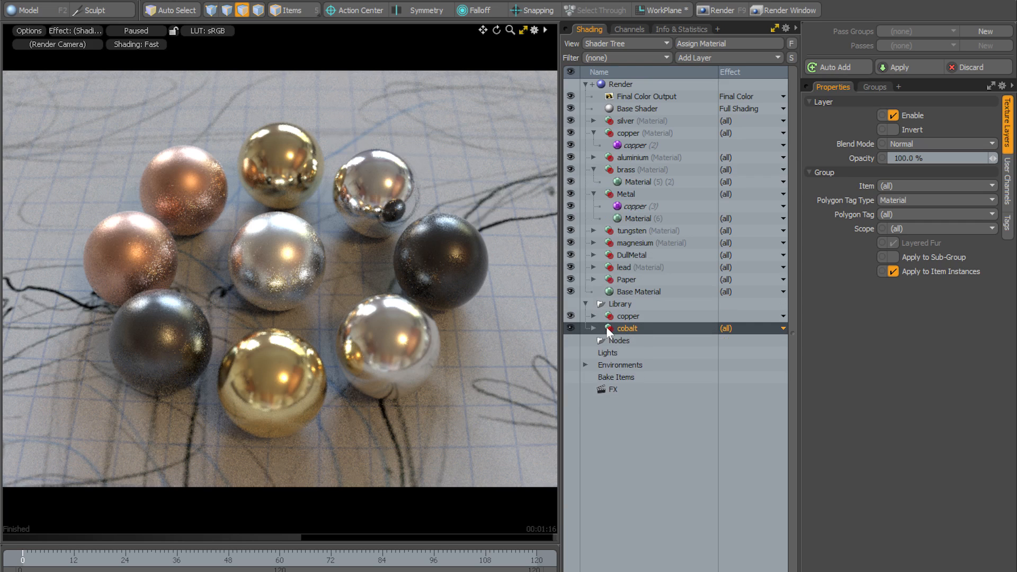
{"action": "left_click_drag", "start_coordinate": [619, 328], "coordinate": [633, 183]}
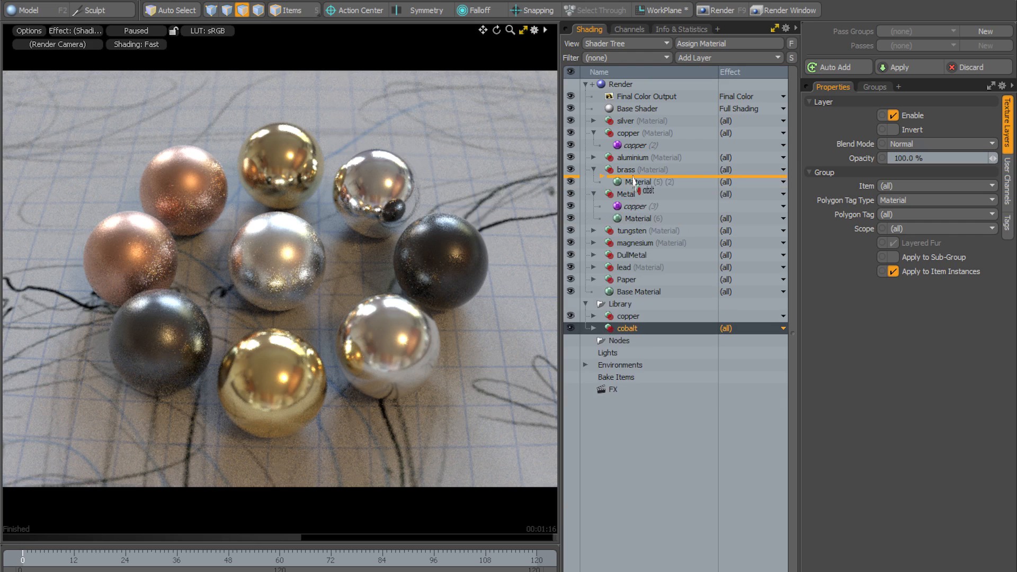
{"action": "left_click", "coordinate": [128, 31]}
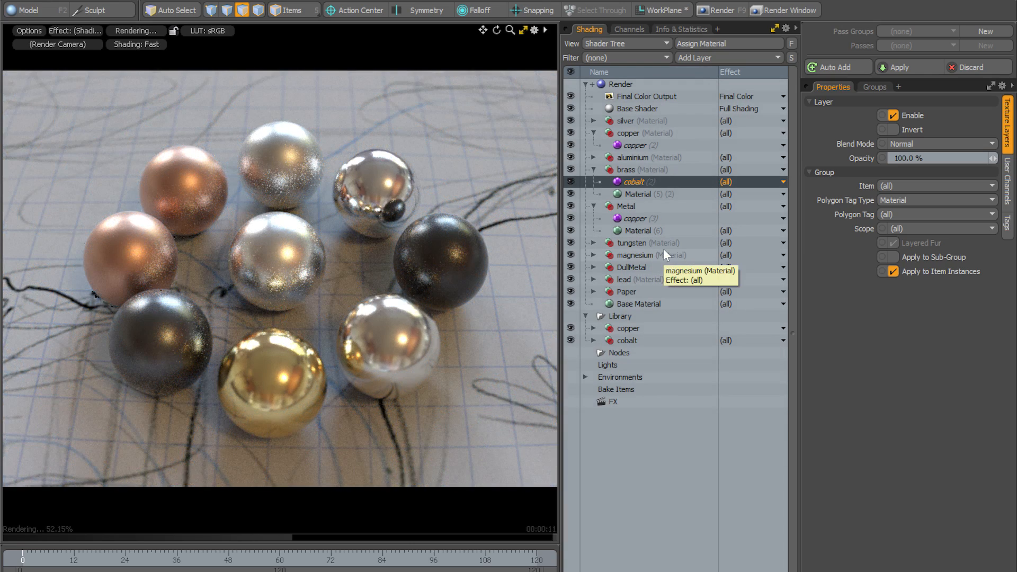
- Set the roughness of the Material layer in the Library's copper group to 20%
{"action": "left_click", "coordinate": [593, 328]}
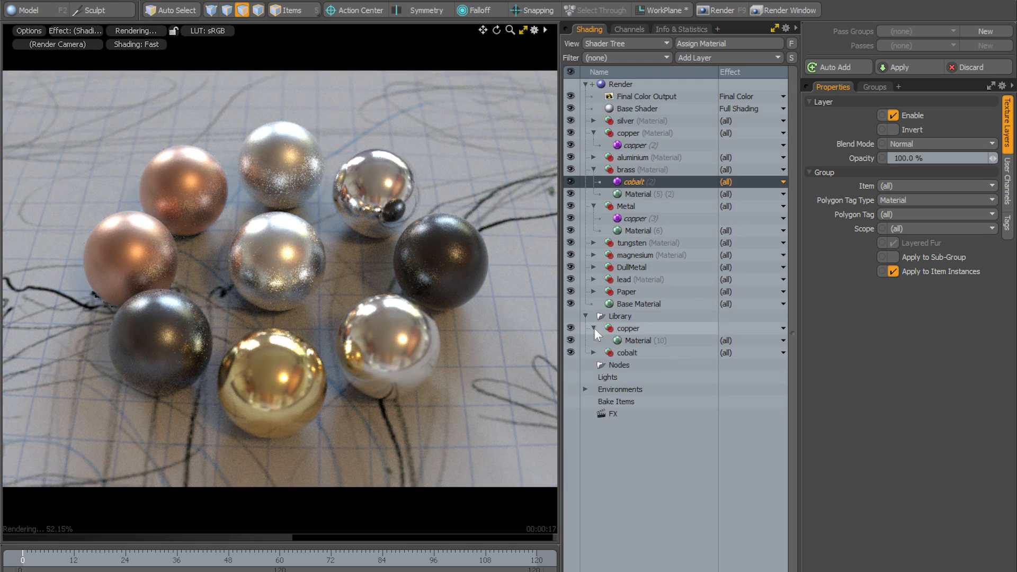
{"action": "left_click", "coordinate": [635, 343]}
{"action": "left_click", "coordinate": [878, 222]}
{"action": "type", "text": "2"}
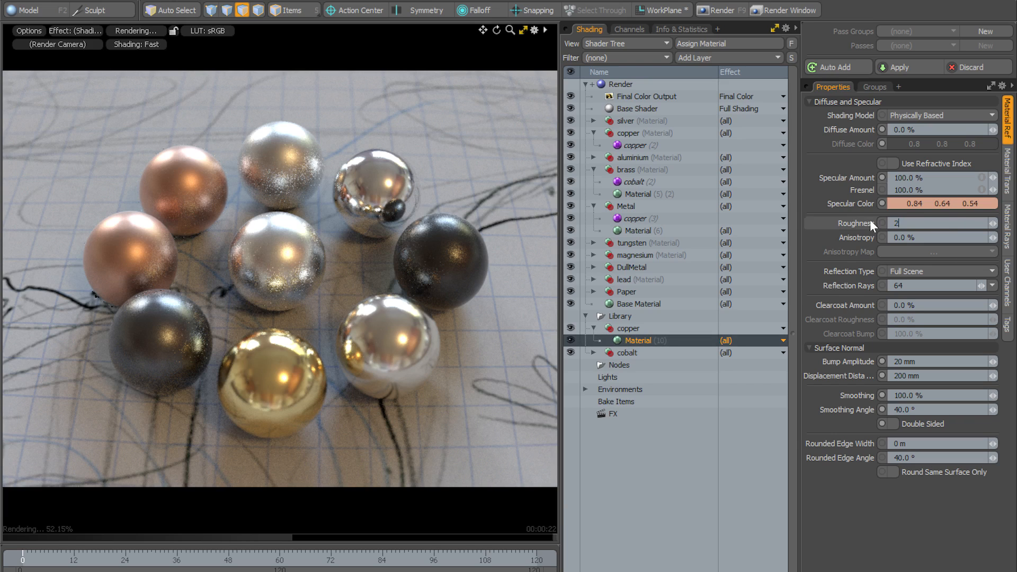
{"action": "type", "text": "0"}
{"action": "key", "text": "Return"}
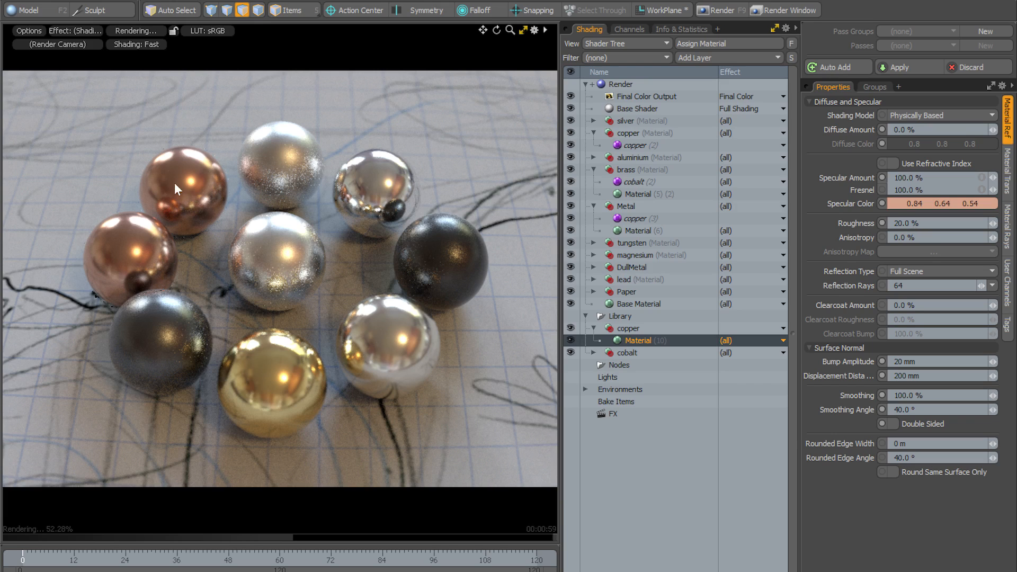
- Add a Constant processing layer above the copper instance in the copper material group and set its effect to Roughness
{"action": "left_click", "coordinate": [633, 133]}
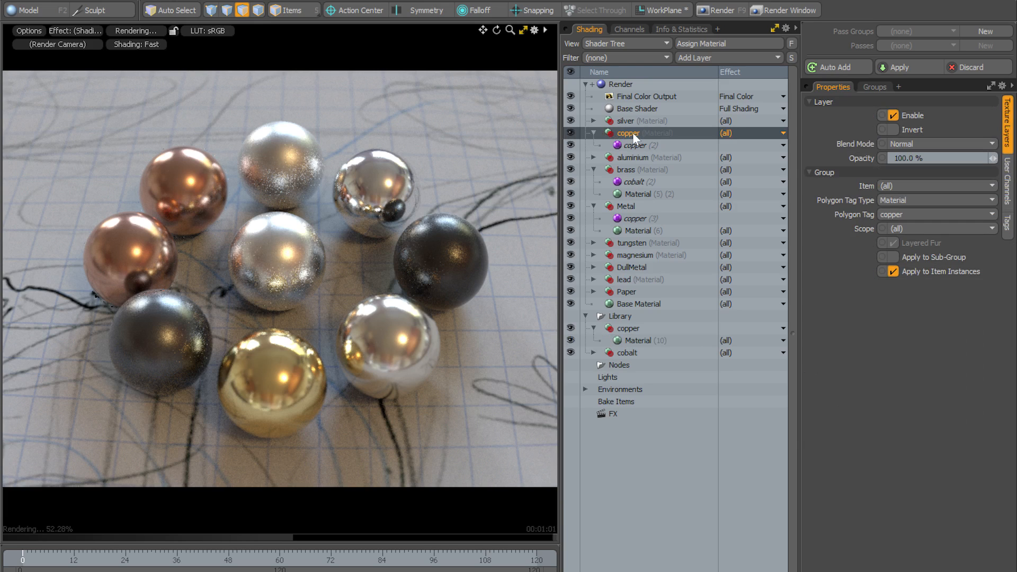
{"action": "left_click", "coordinate": [700, 57]}
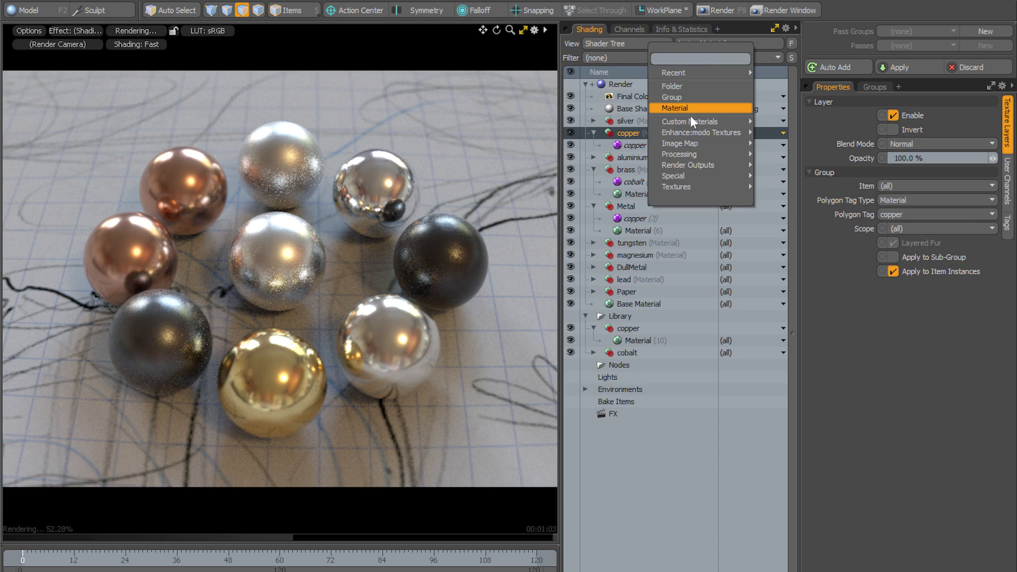
{"action": "mouse_move", "coordinate": [689, 155]}
{"action": "left_click", "coordinate": [774, 146]}
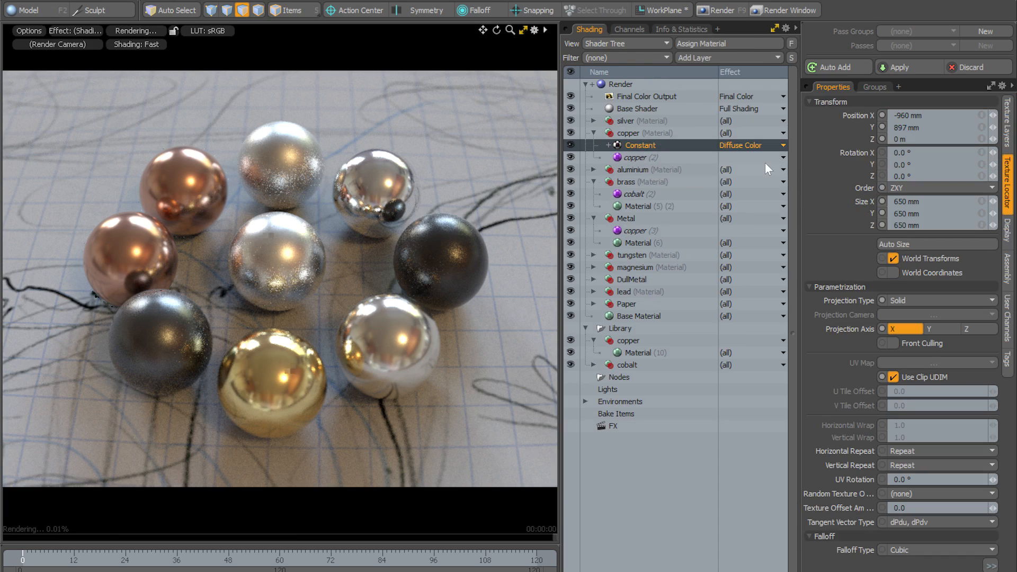
{"action": "left_click", "coordinate": [745, 146]}
{"action": "mouse_move", "coordinate": [735, 160]}
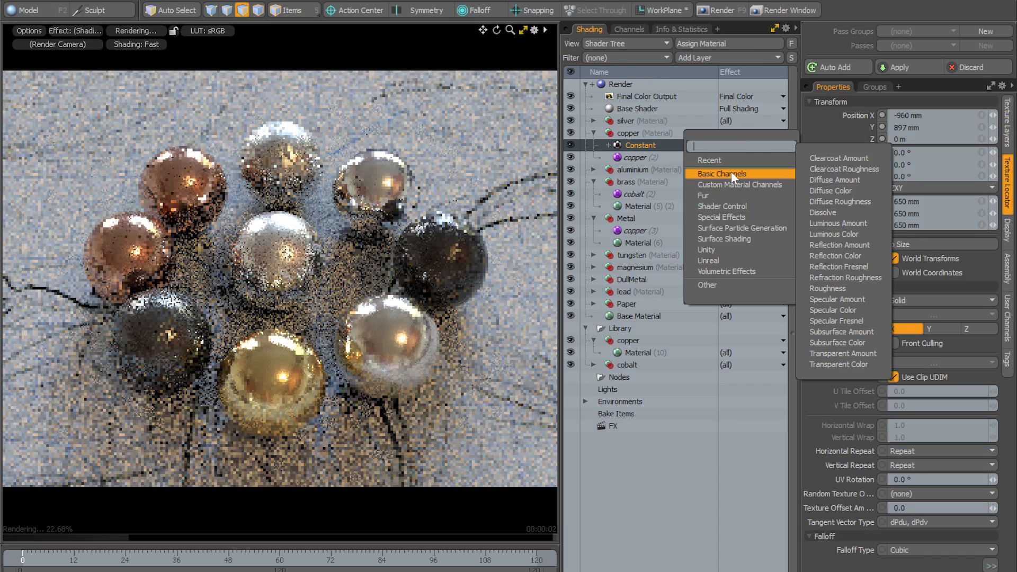
{"action": "left_click", "coordinate": [838, 210]}
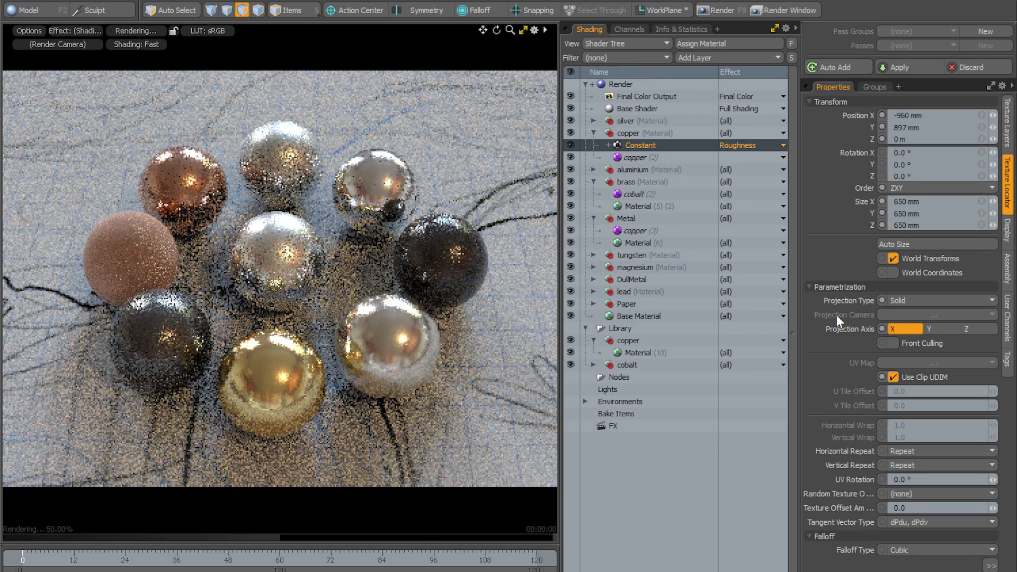
- Set the value of the copper group's Constant roughness layer to 50%
{"action": "left_click", "coordinate": [1007, 137]}
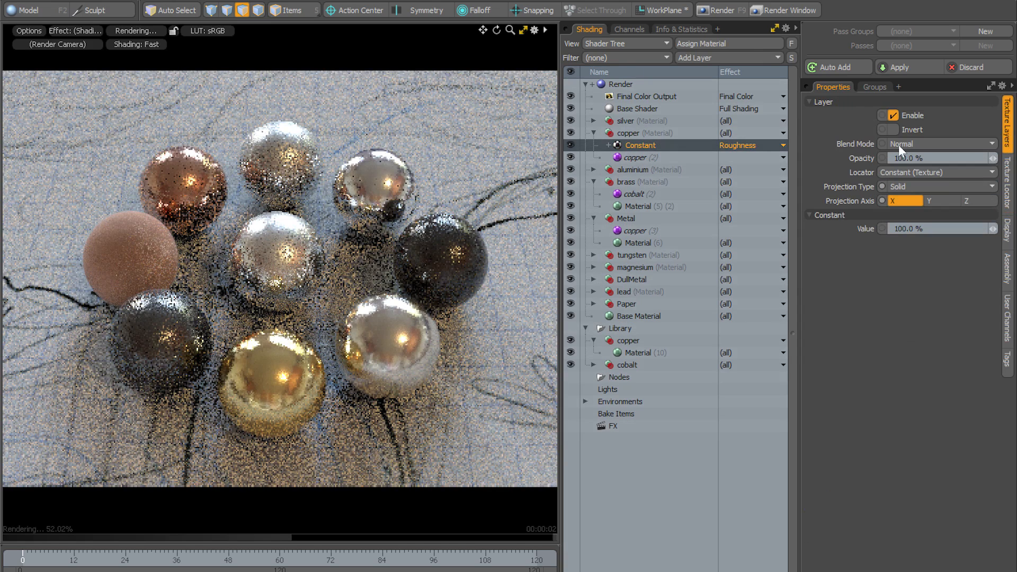
{"action": "left_click", "coordinate": [886, 226]}
{"action": "type", "text": "50"}
{"action": "key", "text": "Return"}
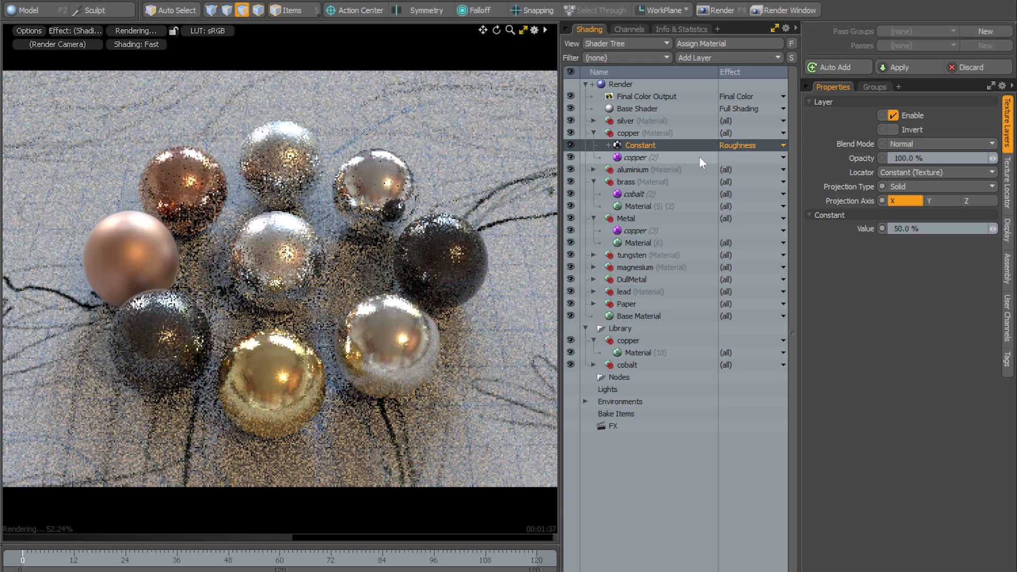
- Change the specular color of the Material layer in the Library's copper group to a redder tone
{"action": "left_click", "coordinate": [638, 353]}
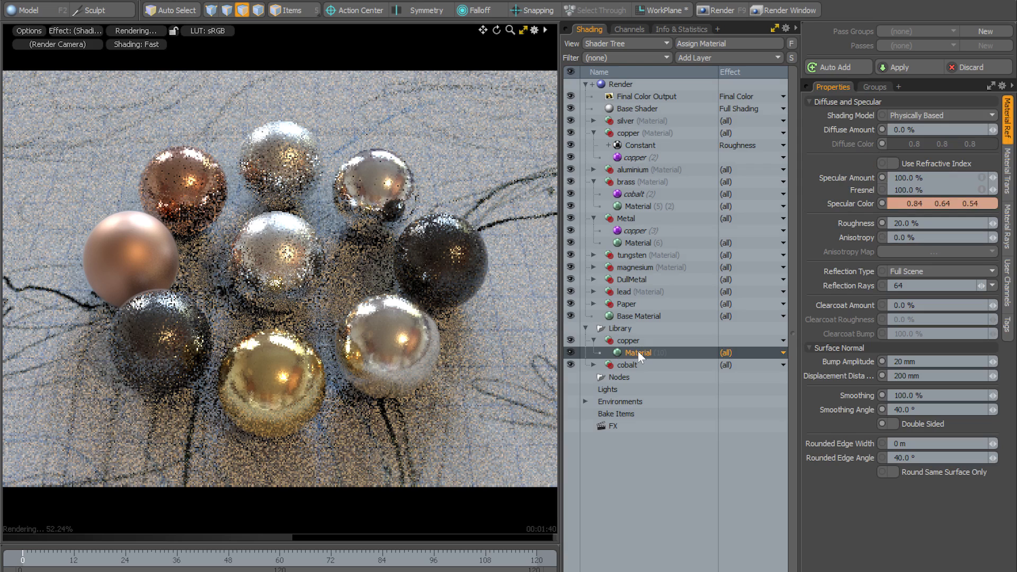
{"action": "left_click", "coordinate": [934, 205]}
{"action": "mouse_move", "coordinate": [616, 112]}
{"action": "left_mouse_down"}
{"action": "mouse_move", "coordinate": [618, 126]}
{"action": "mouse_move", "coordinate": [613, 120]}
{"action": "left_mouse_up"}
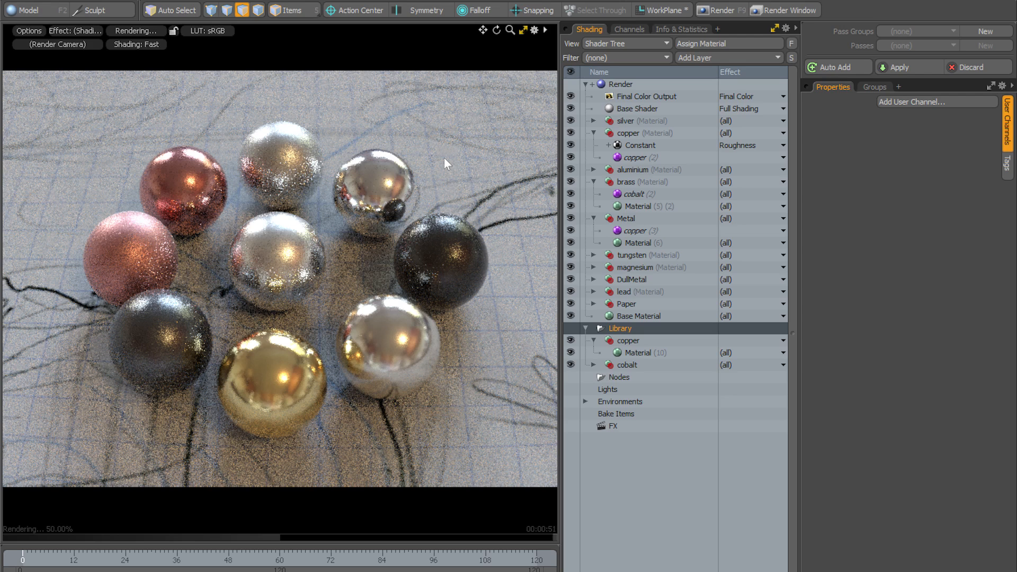
- Add the Lead Oxidized preset from the Lead metal materials to the Shader Tree's Library and close the preset browser
{"action": "key", "text": "F6"}
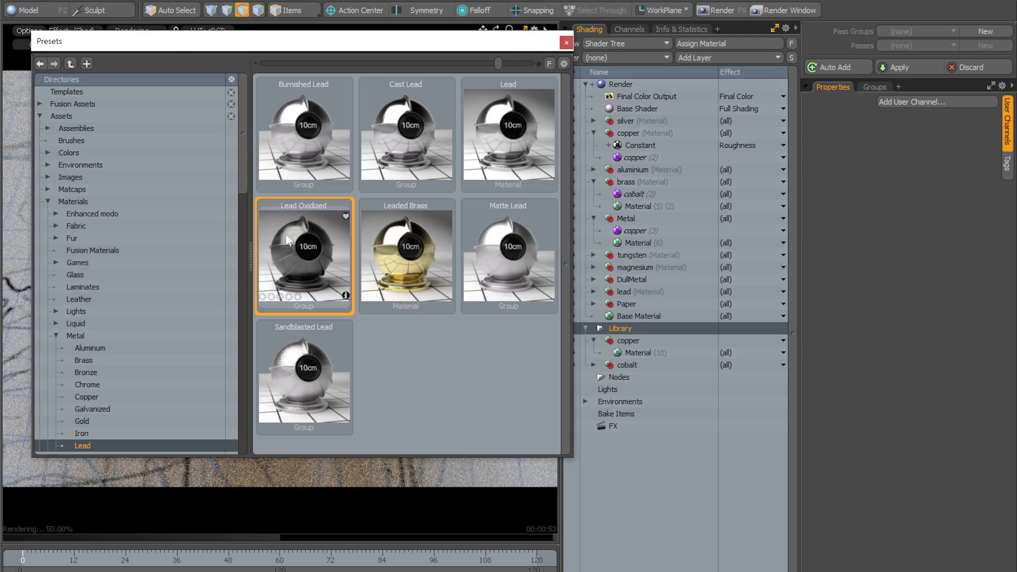
{"action": "left_click_drag", "start_coordinate": [300, 246], "coordinate": [656, 328]}
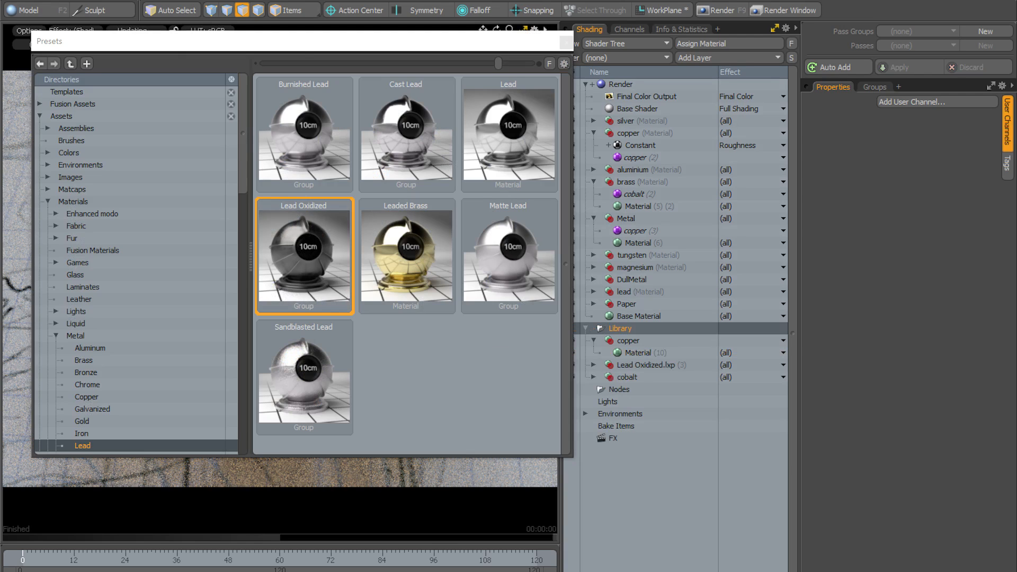
{"action": "left_click", "coordinate": [566, 42]}
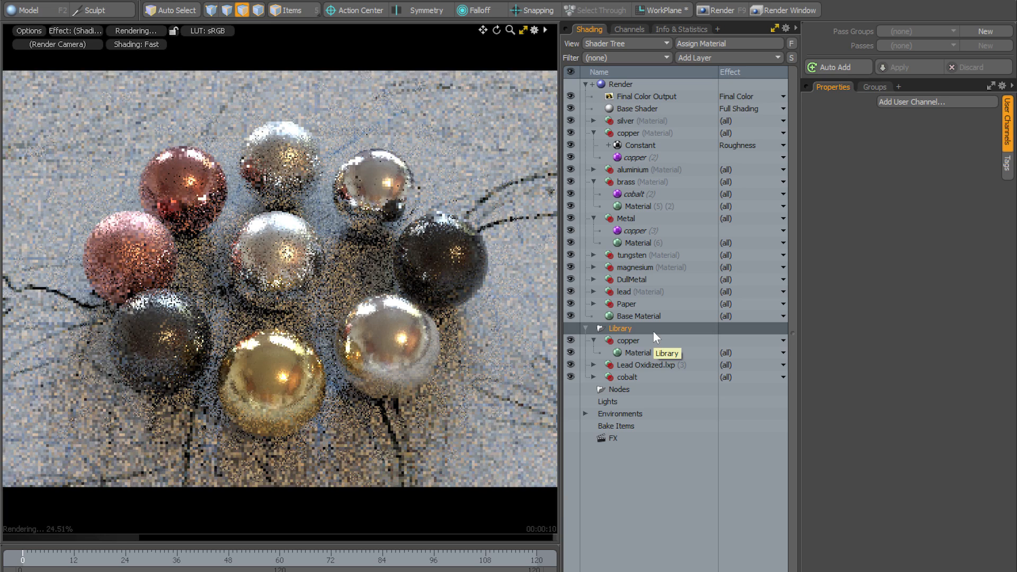
- Place instances of the Library's Lead Oxidized group in the magnesium and silver material groups
{"action": "left_click", "coordinate": [672, 365]}
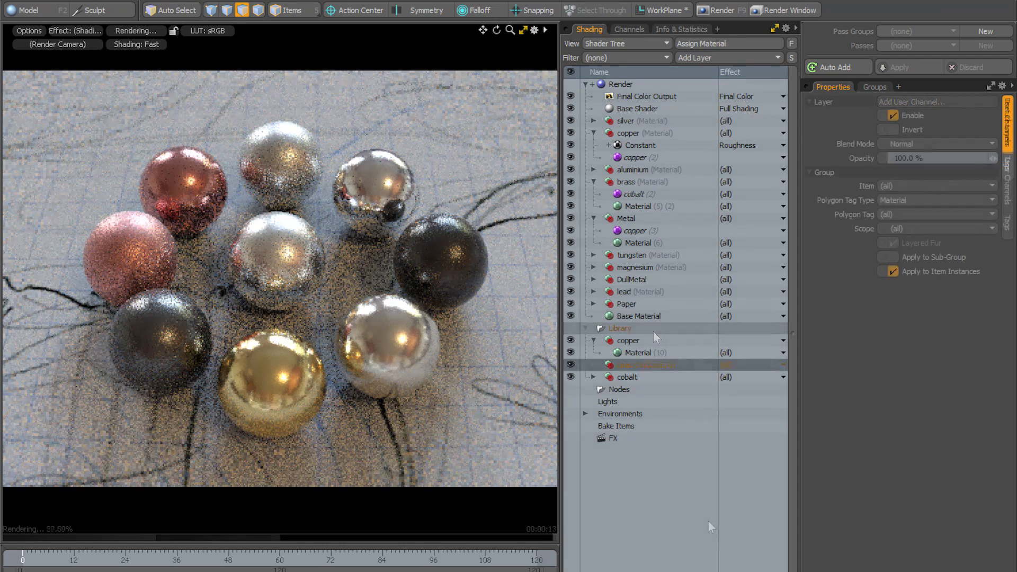
{"action": "left_click_drag", "start_coordinate": [627, 367], "coordinate": [635, 270]}
{"action": "left_click", "coordinate": [638, 364]}
{"action": "left_click_drag", "start_coordinate": [631, 362], "coordinate": [635, 123]}
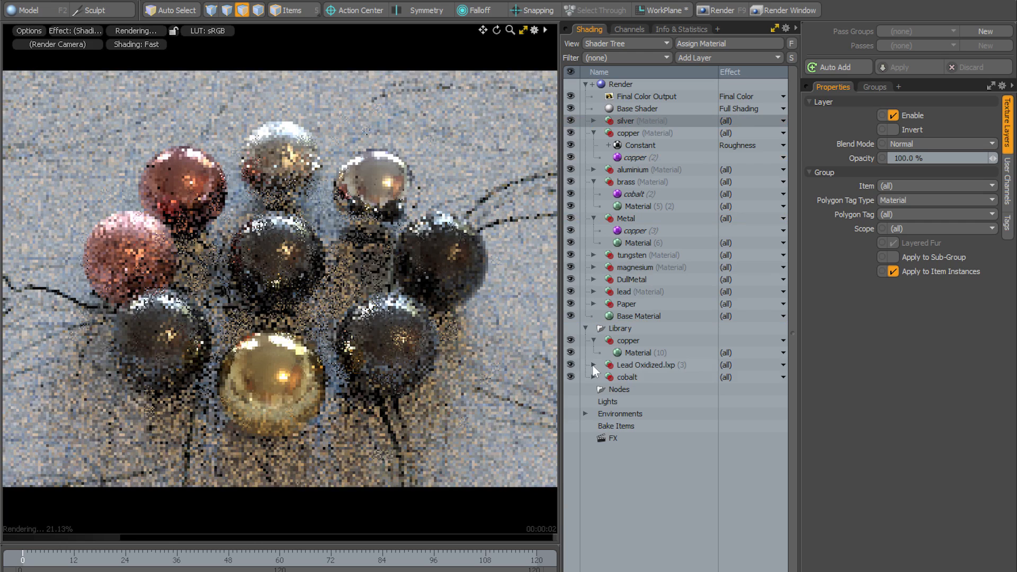
- Set the specular amount of the Material layer in the Library's Lead Oxidized group to 80%
{"action": "left_click", "coordinate": [593, 365]}
{"action": "left_click", "coordinate": [626, 462]}
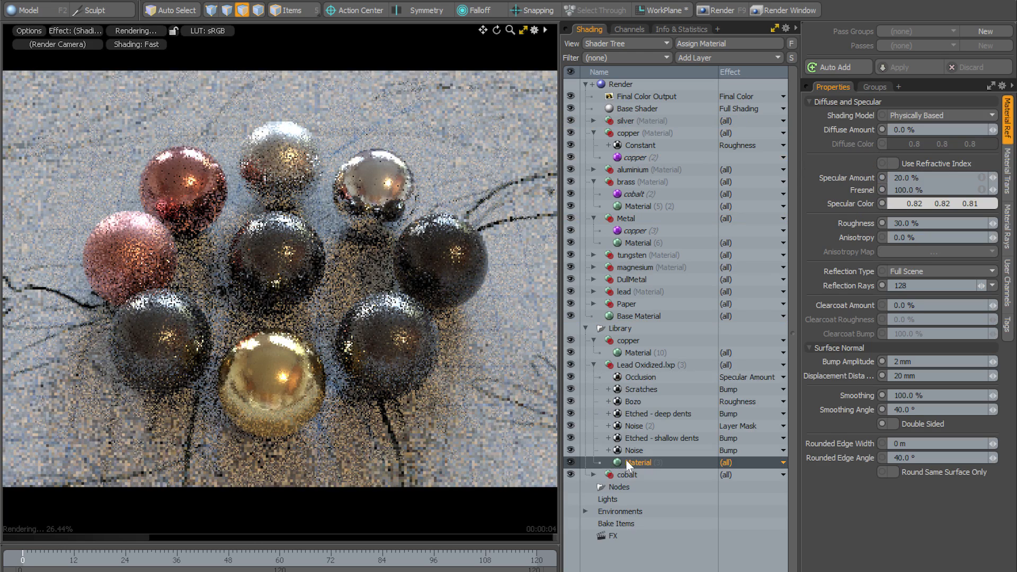
{"action": "left_click", "coordinate": [937, 176]}
{"action": "type", "text": "8"}
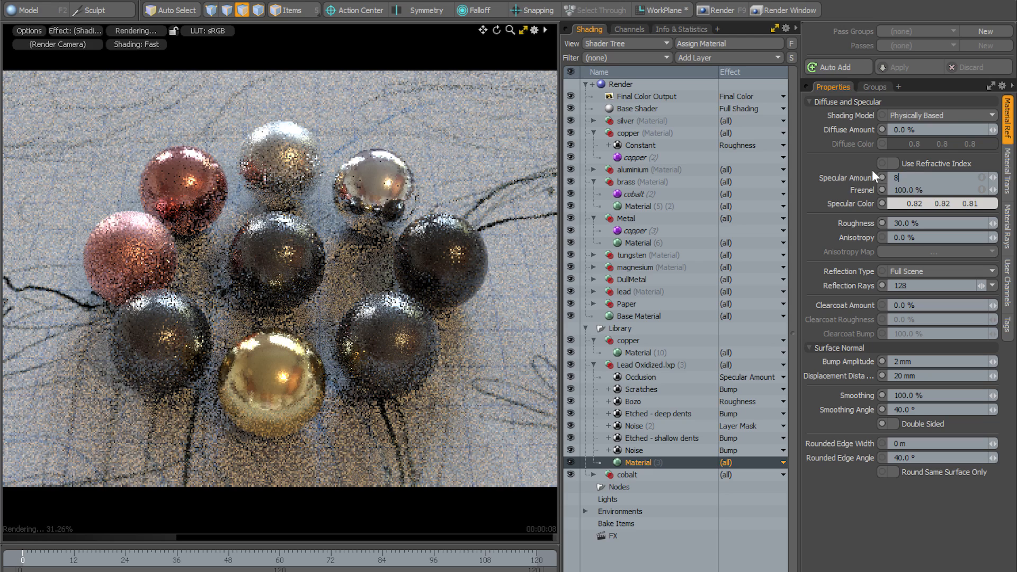
{"action": "type", "text": "0"}
{"action": "key", "text": "Return"}
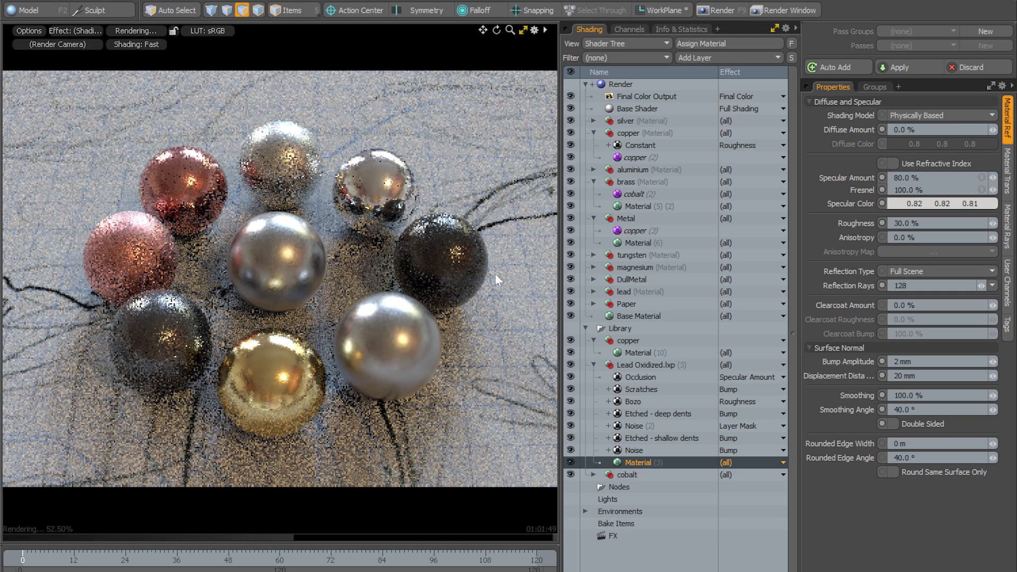
- Create an instance of the lead group's Material layer in the tungsten group and collapse the material groups under Render
{"action": "left_click", "coordinate": [593, 292]}
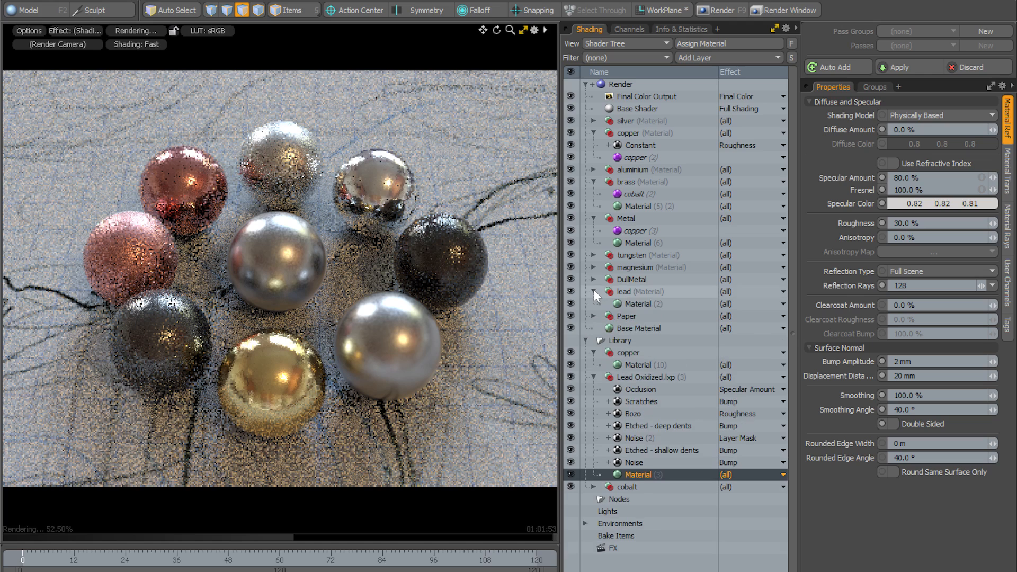
{"action": "right_click", "coordinate": [635, 303]}
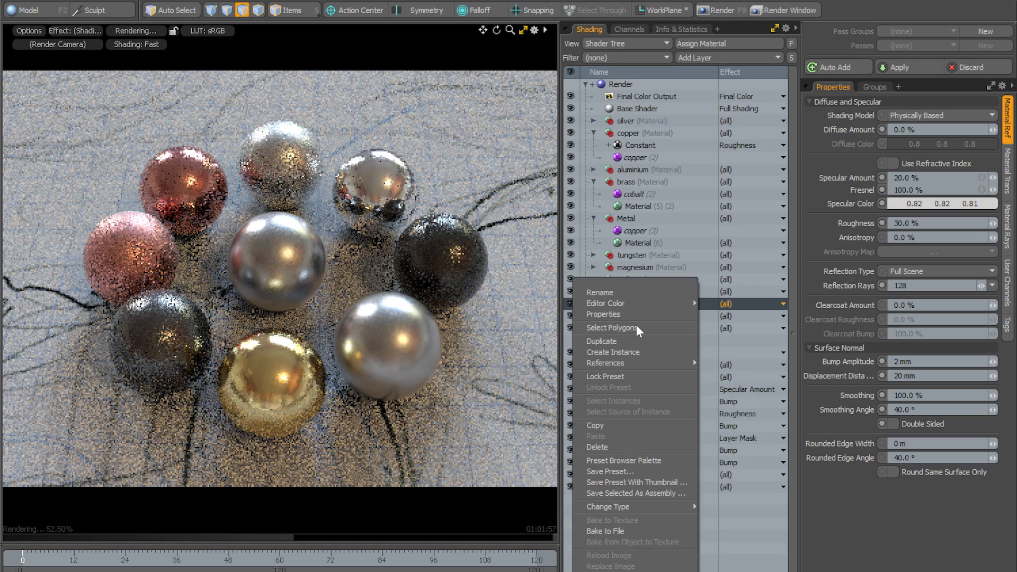
{"action": "left_click", "coordinate": [623, 352]}
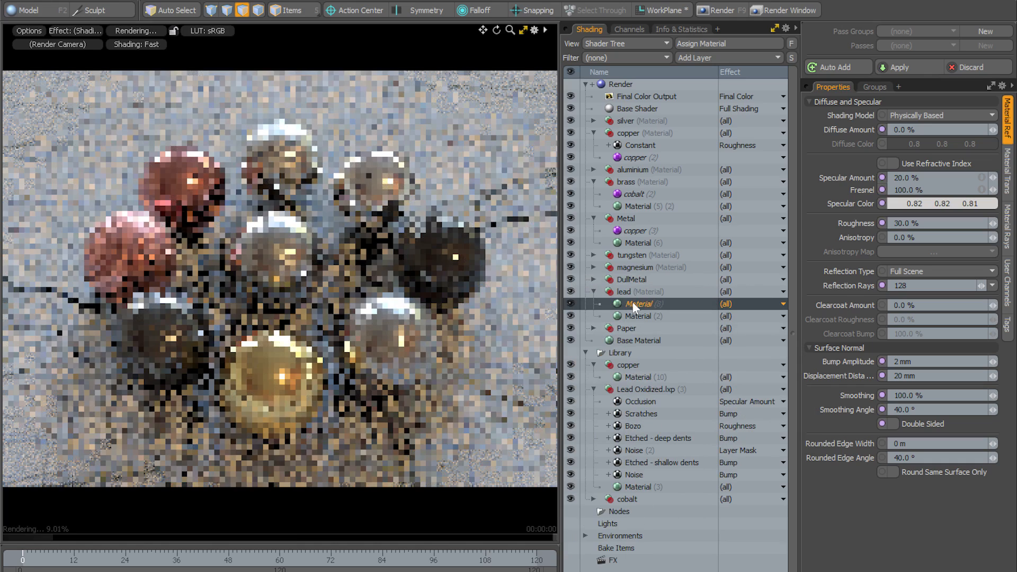
{"action": "left_click_drag", "start_coordinate": [636, 304], "coordinate": [636, 256]}
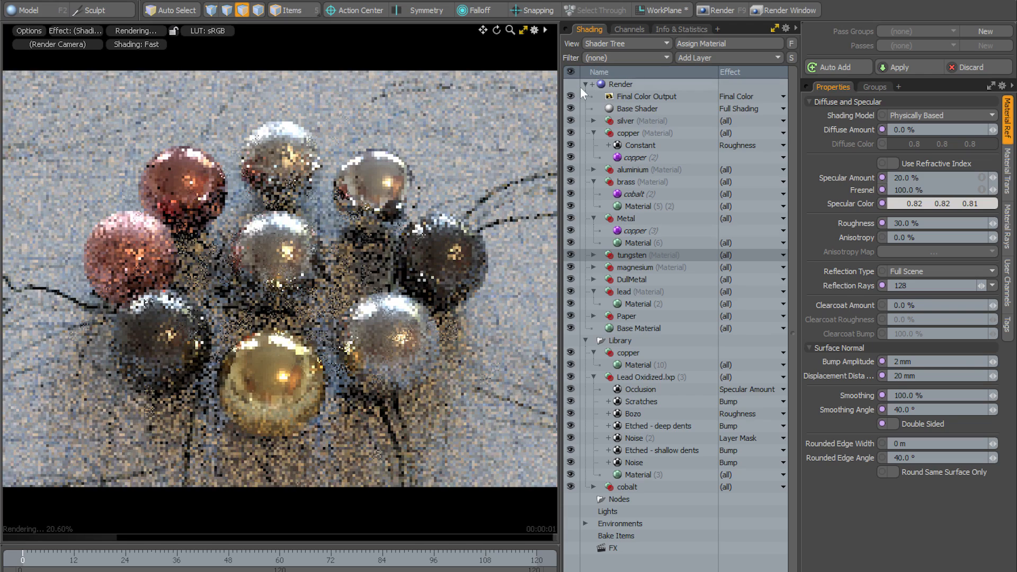
{"action": "left_click", "coordinate": [585, 83]}
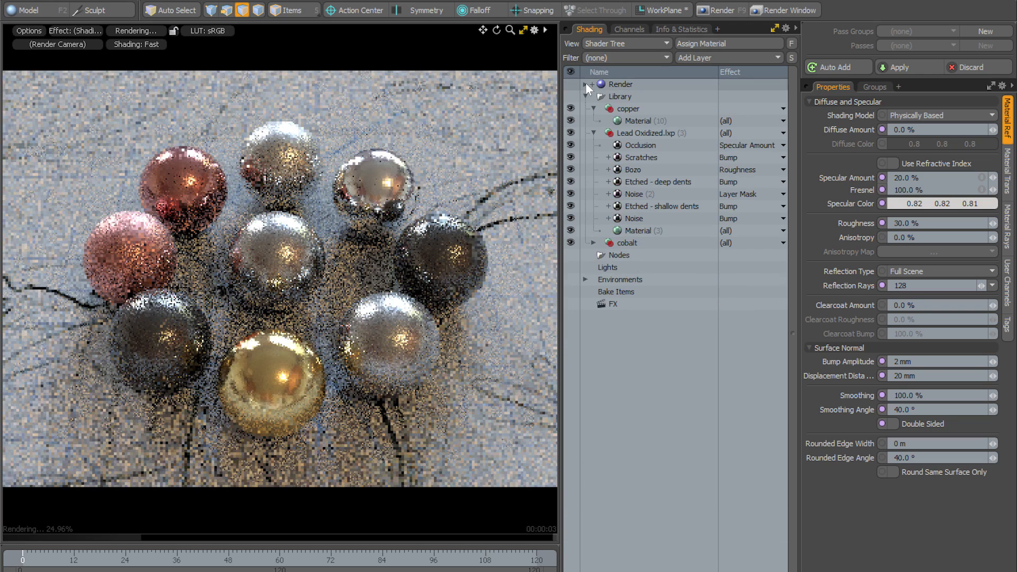
{"action": "left_click", "coordinate": [586, 83]}
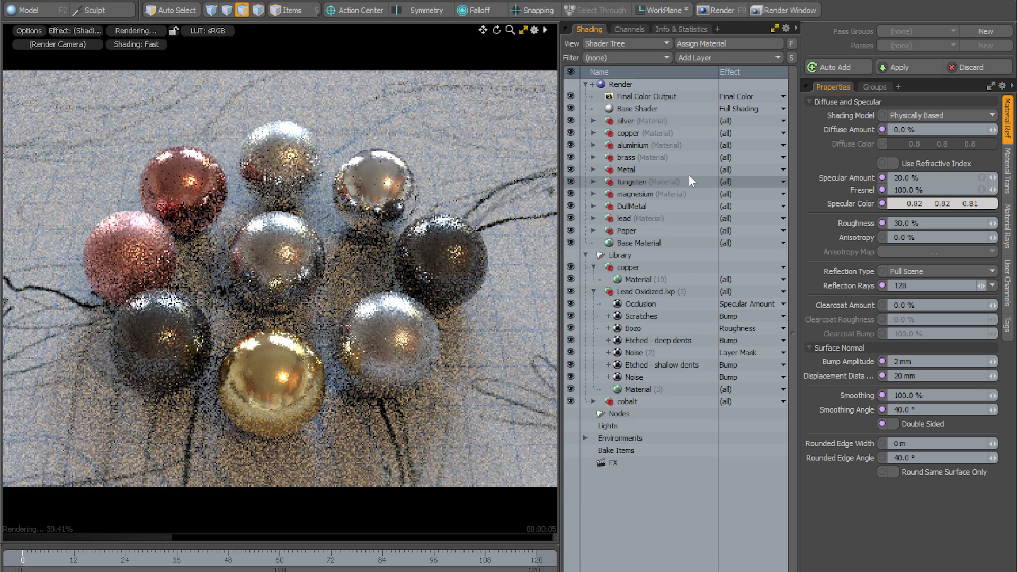